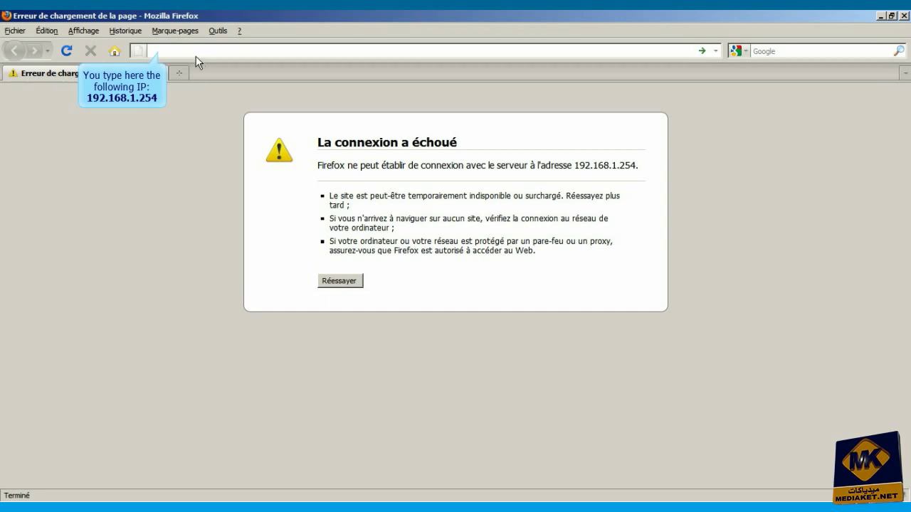
# Load the router page at 192.168.1.254 and log in with the administrator username and password
pyautogui.click(190, 53)
pyautogui.write('192.168.1.254')
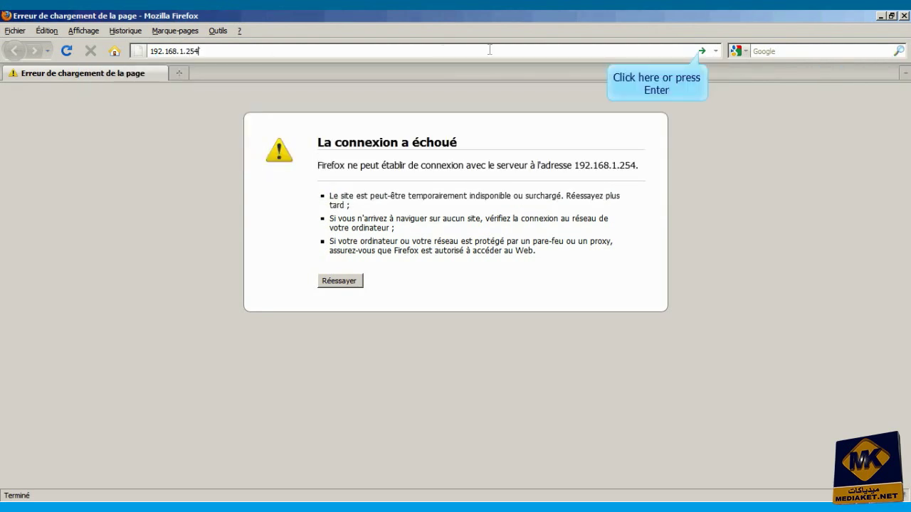
pyautogui.click(703, 53)
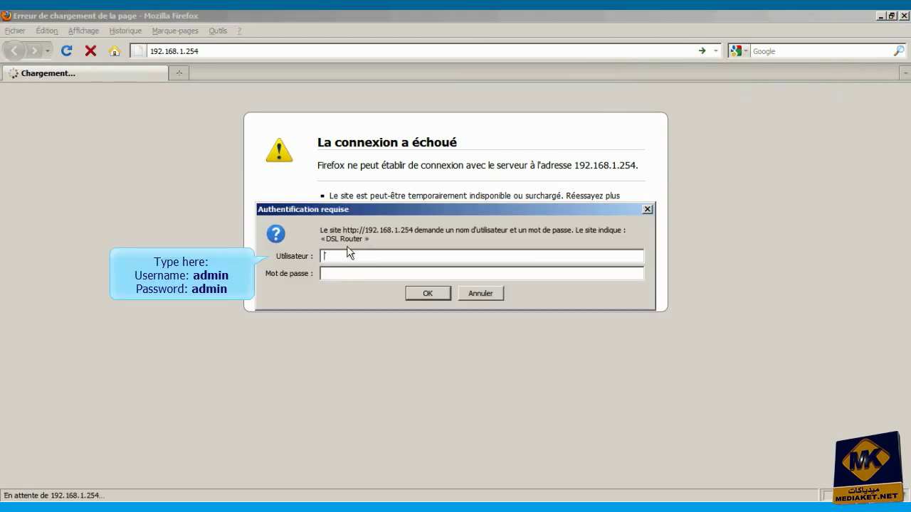
pyautogui.press('Tab')
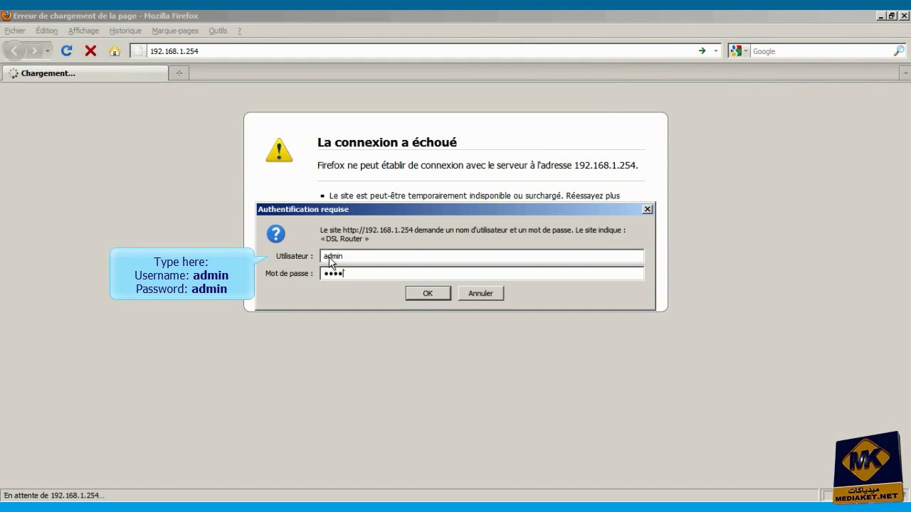
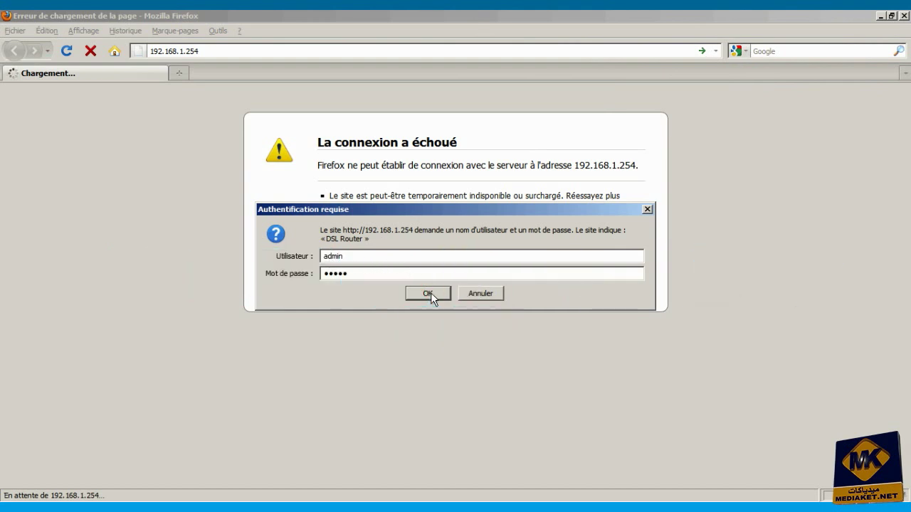
pyautogui.click(428, 293)
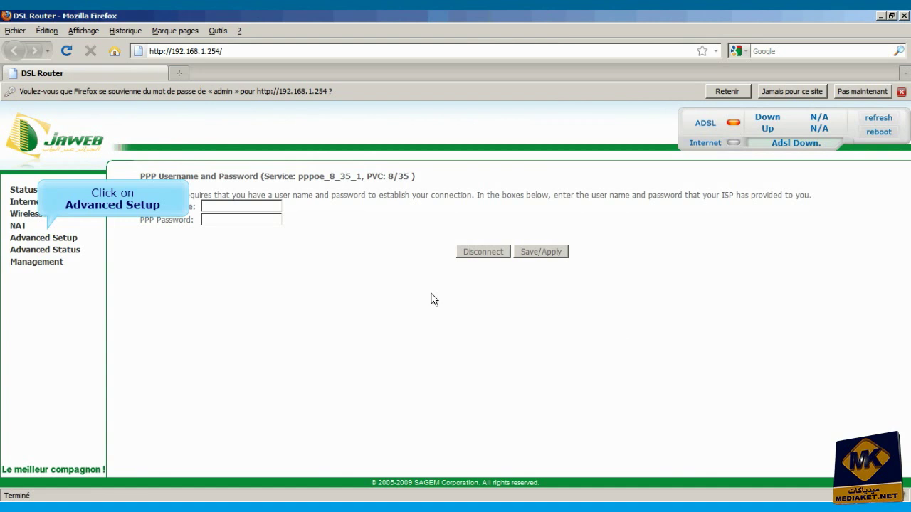
# Edit the pppoe_8_35_1 WAN connection, changing VPI from 8 to 0 and VCI from 35 to 38
pyautogui.click(46, 241)
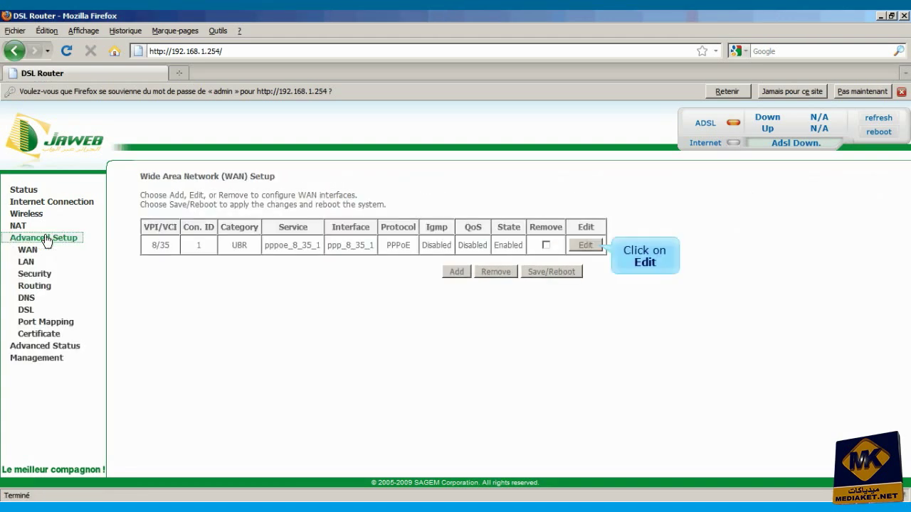
pyautogui.click(585, 245)
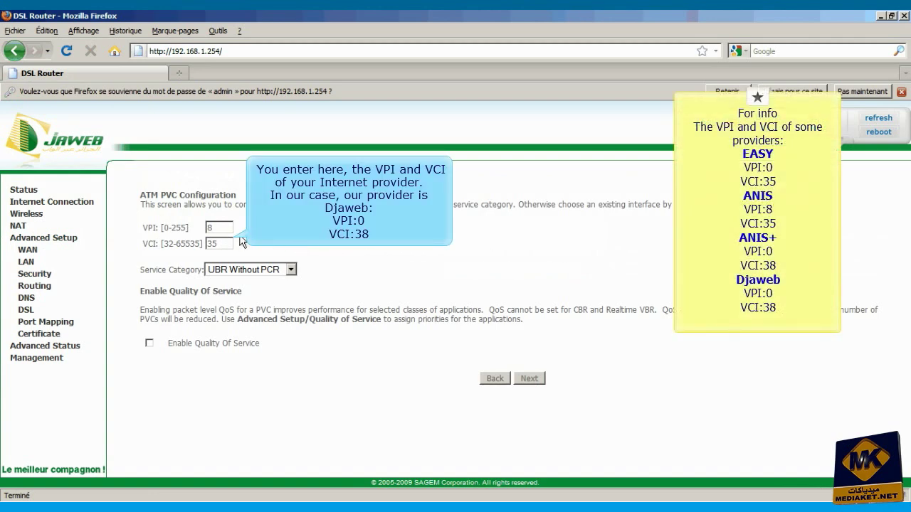
pyautogui.click(220, 228)
pyautogui.doubleClick(220, 228)
pyautogui.write('0')
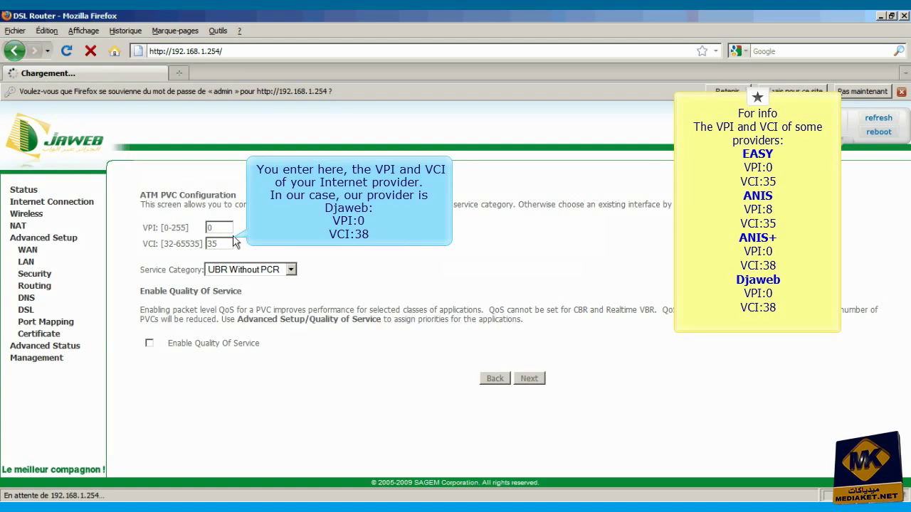
pyautogui.click(224, 244)
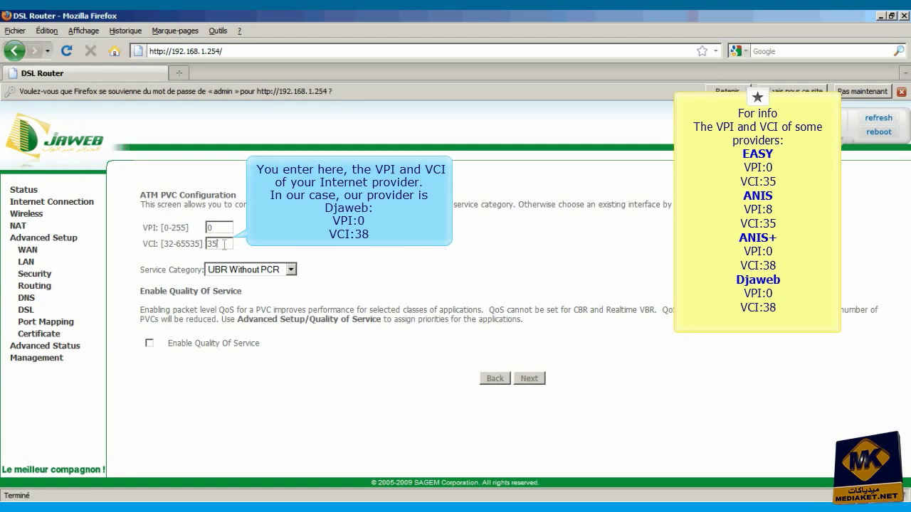
pyautogui.press('BackSpace')
pyautogui.write('8')
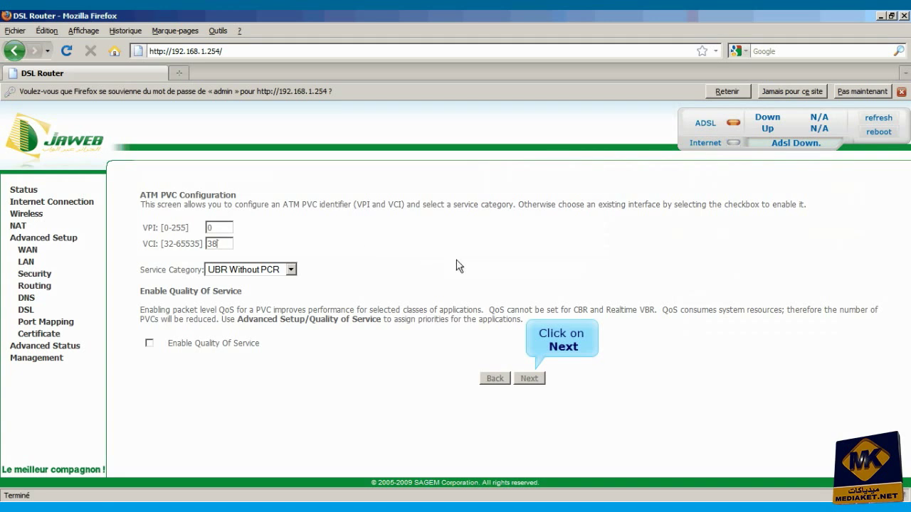
# Set the connection type to Bridging with LLC/SNAP-BRIDGING encapsulation and advance to the WAN Setup Summary
pyautogui.click(530, 379)
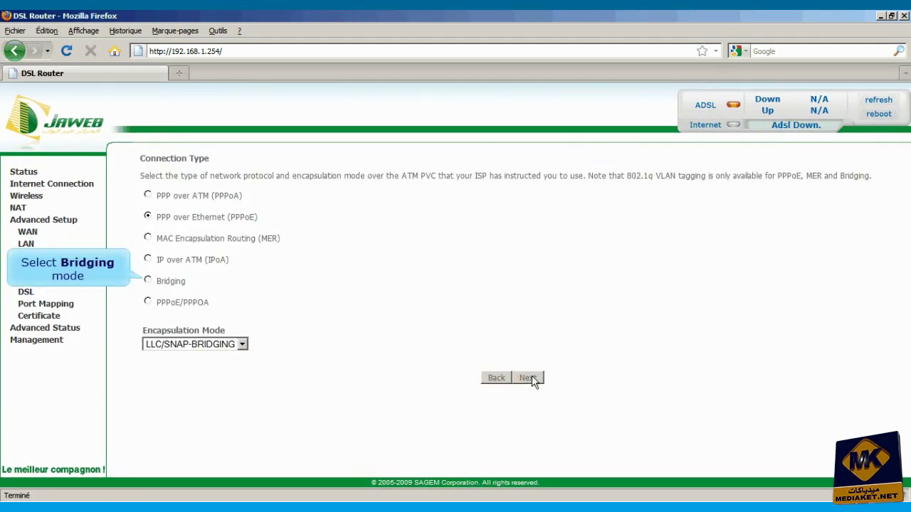
pyautogui.click(148, 281)
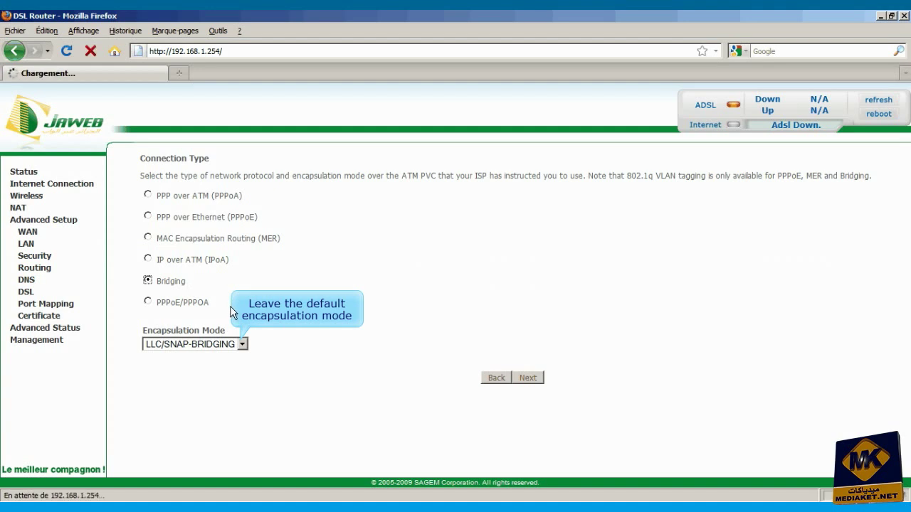
pyautogui.click(243, 345)
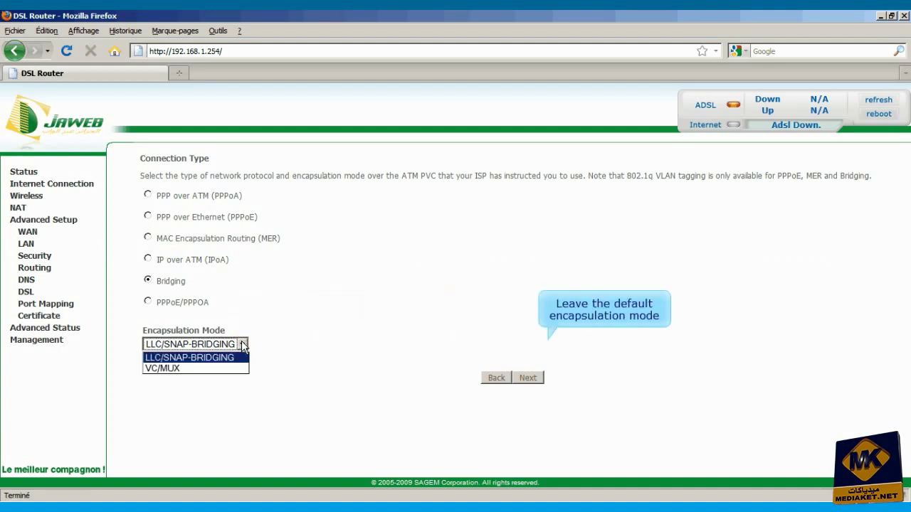
pyautogui.click(227, 359)
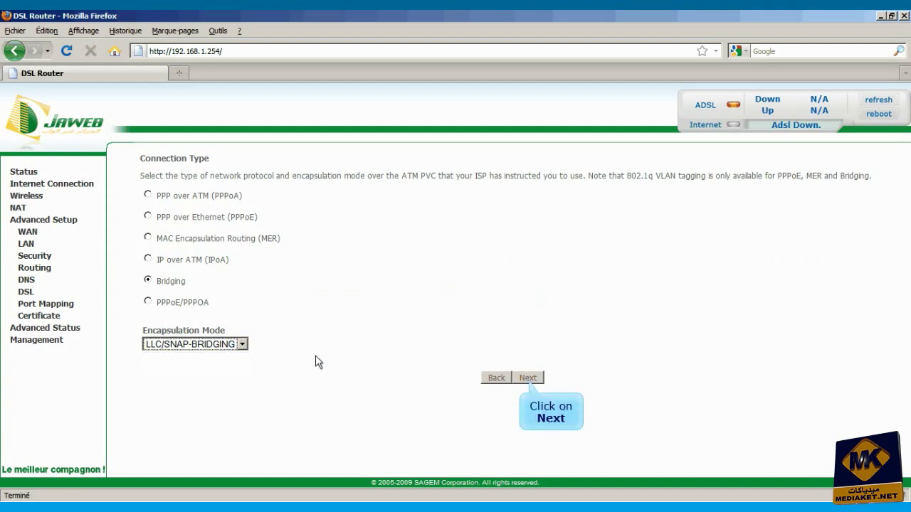
pyautogui.click(535, 378)
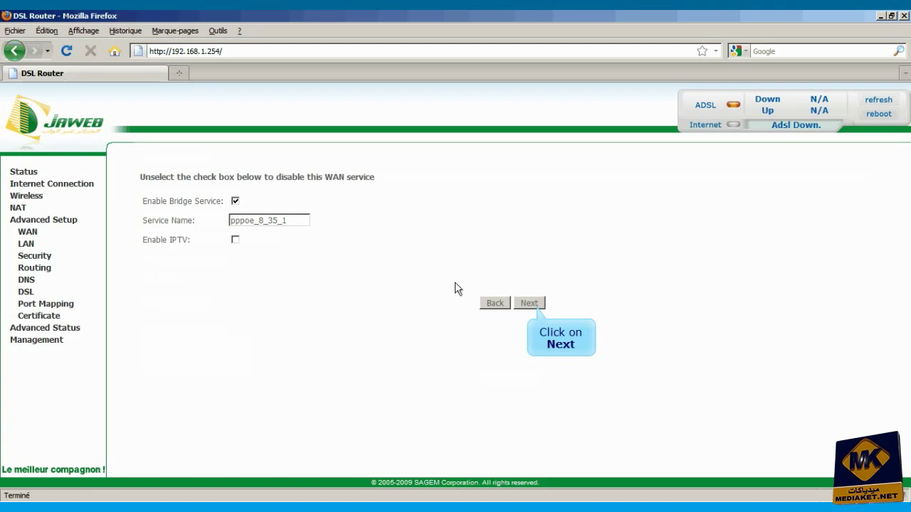
pyautogui.click(526, 301)
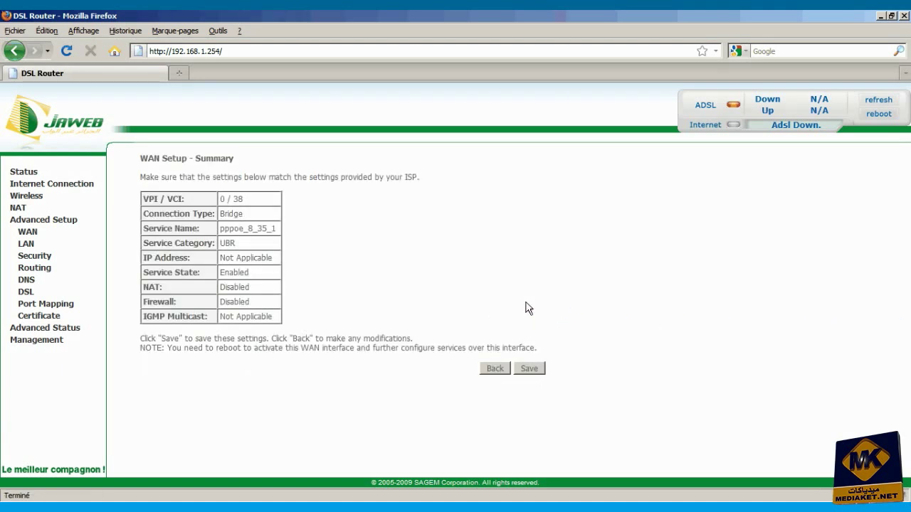
# Save the bridged 0/38 connection and apply it with Save/Reboot
pyautogui.click(527, 368)
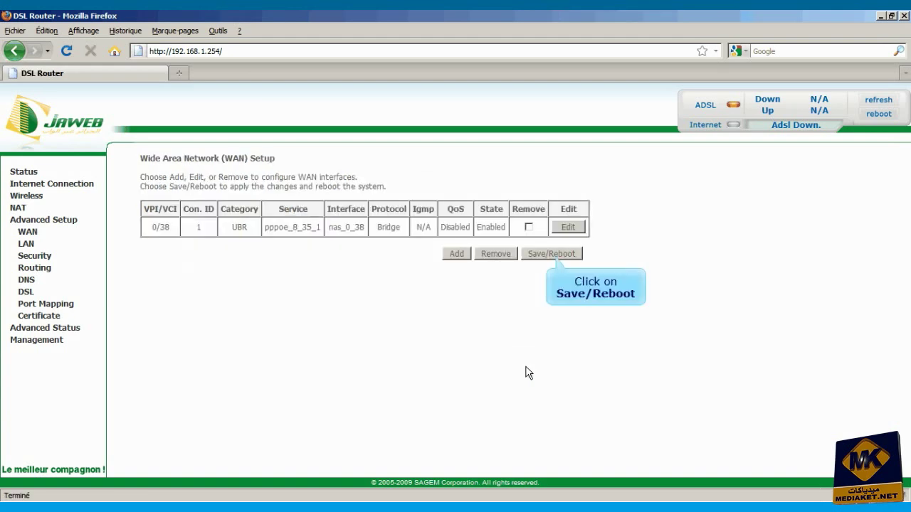
pyautogui.click(549, 254)
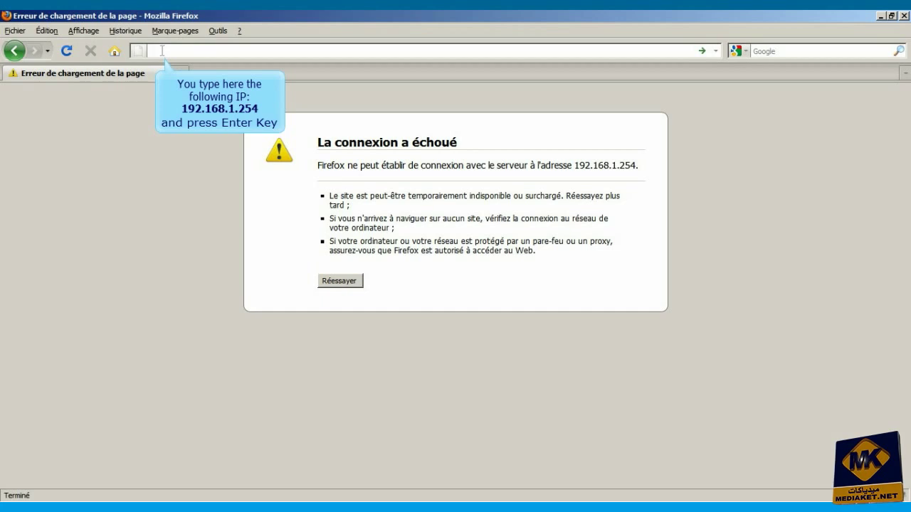
# Reload the DSL Router page at 192.168.1.254 from the address-bar history
pyautogui.click(160, 50)
pyautogui.write('192')
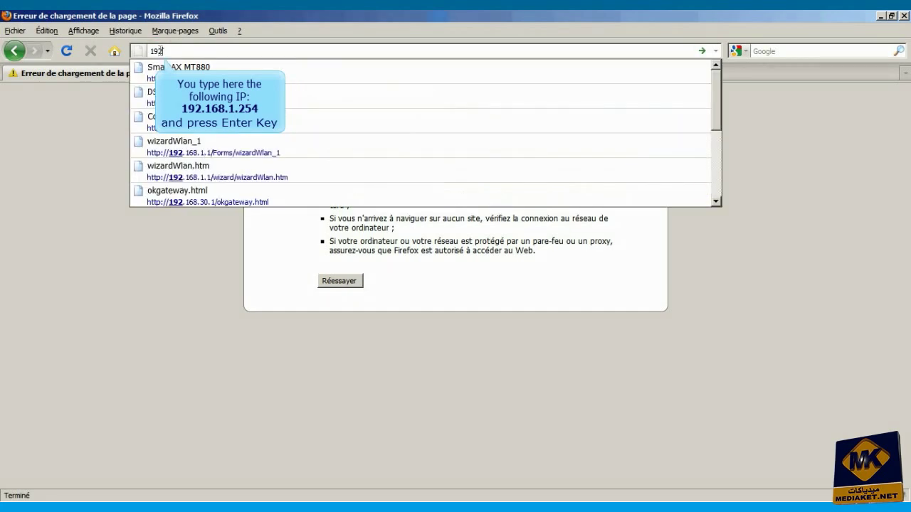
pyautogui.write('.16')
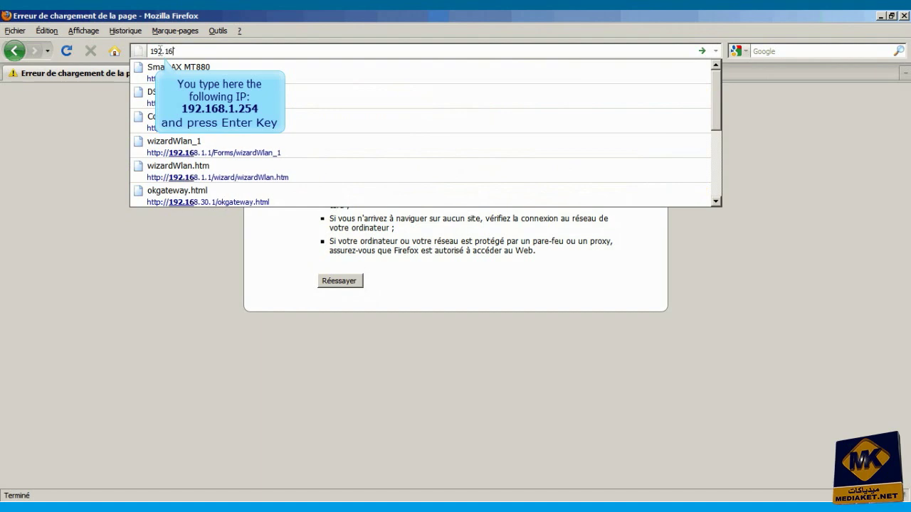
pyautogui.write('8.1.')
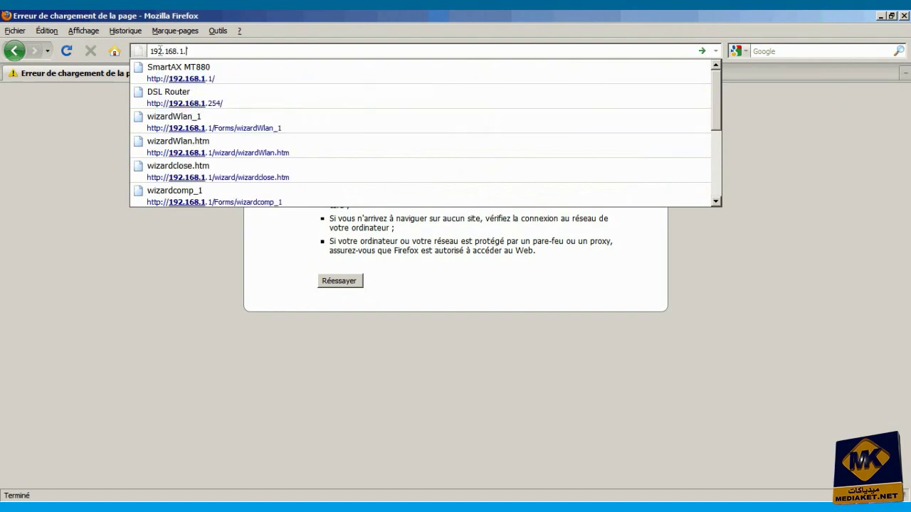
pyautogui.click(365, 106)
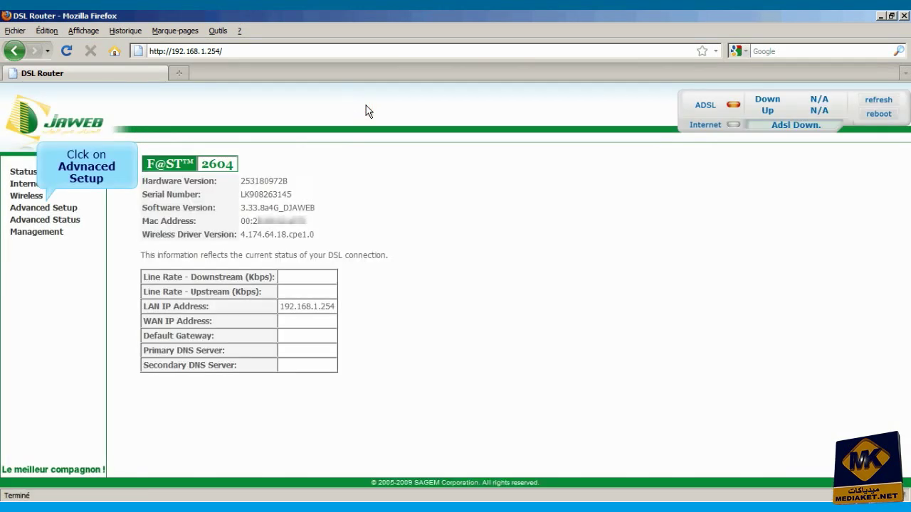
# Reopen the bridged WAN connection for editing with VPI 0, VCI 38 and UBR Without PCR
pyautogui.click(51, 207)
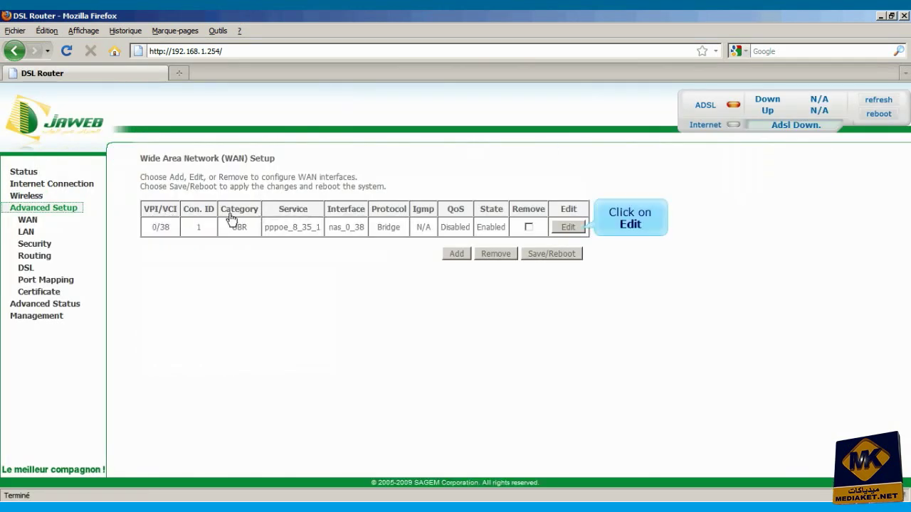
pyautogui.click(568, 228)
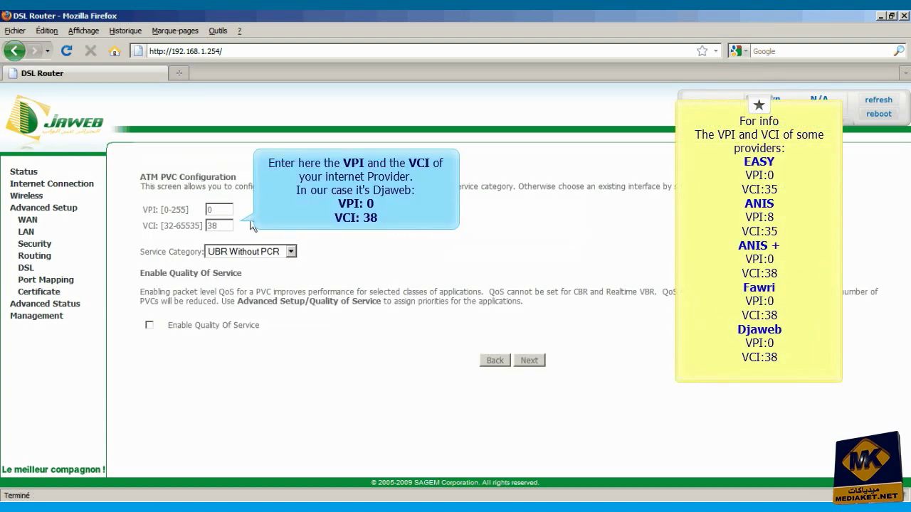
pyautogui.click(226, 211)
pyautogui.click(228, 225)
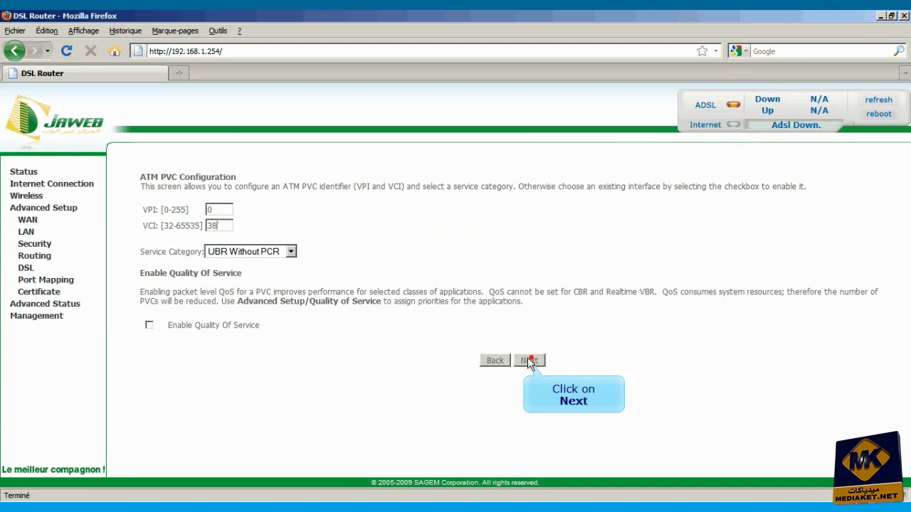
# Switch the connection type to PPPoE, keeping LLC/SNAP-BRIDGING encapsulation, and continue
pyautogui.click(531, 358)
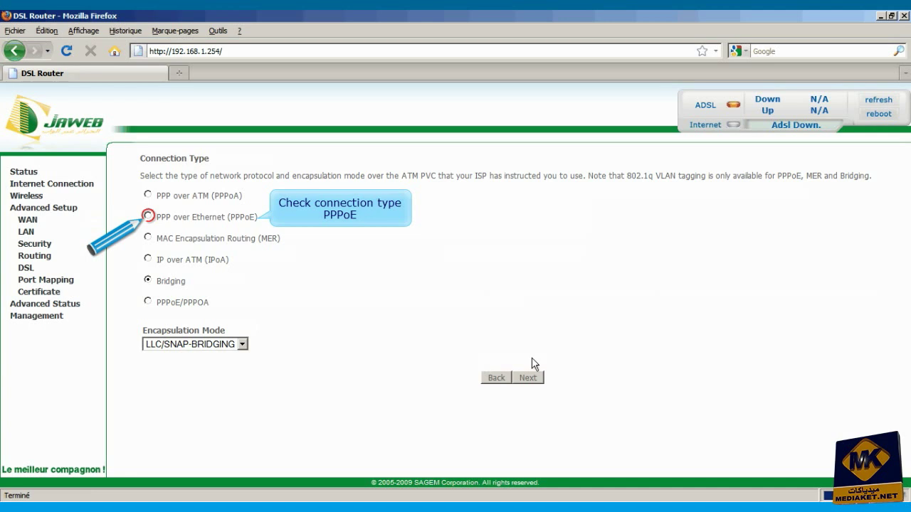
pyautogui.click(148, 217)
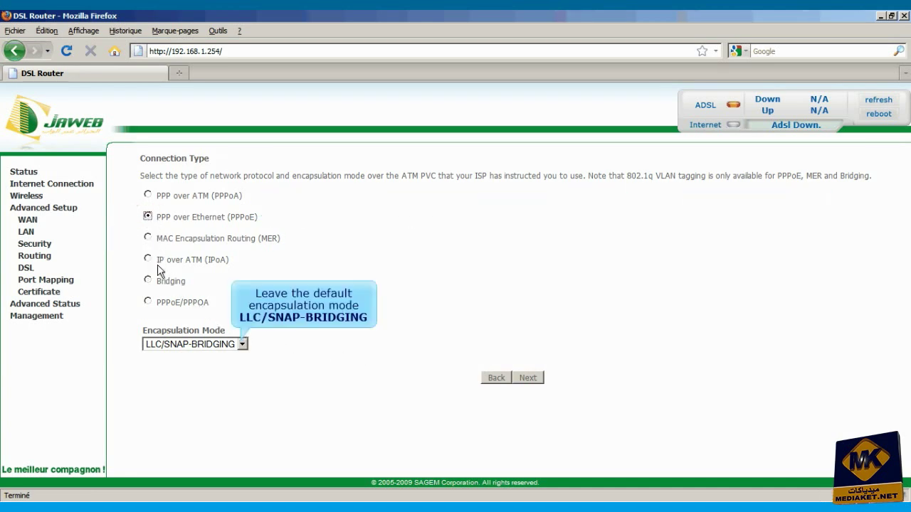
pyautogui.click(240, 344)
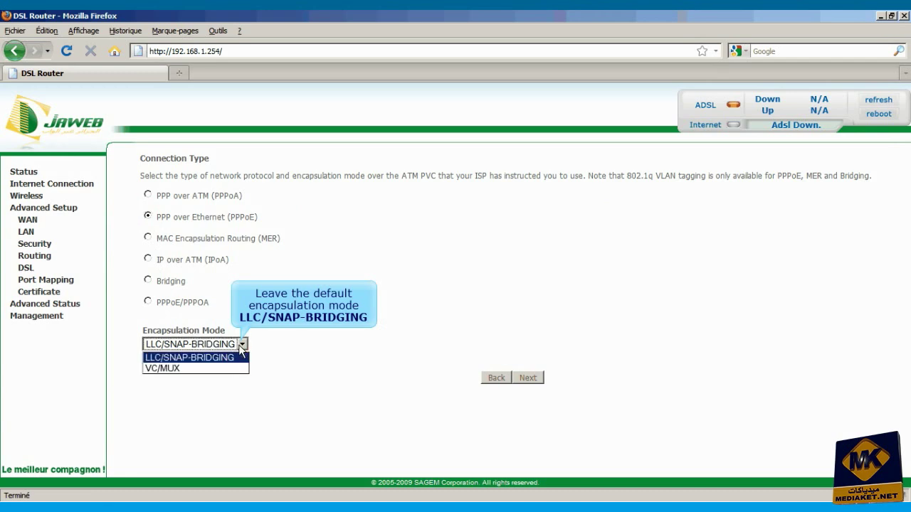
pyautogui.click(228, 358)
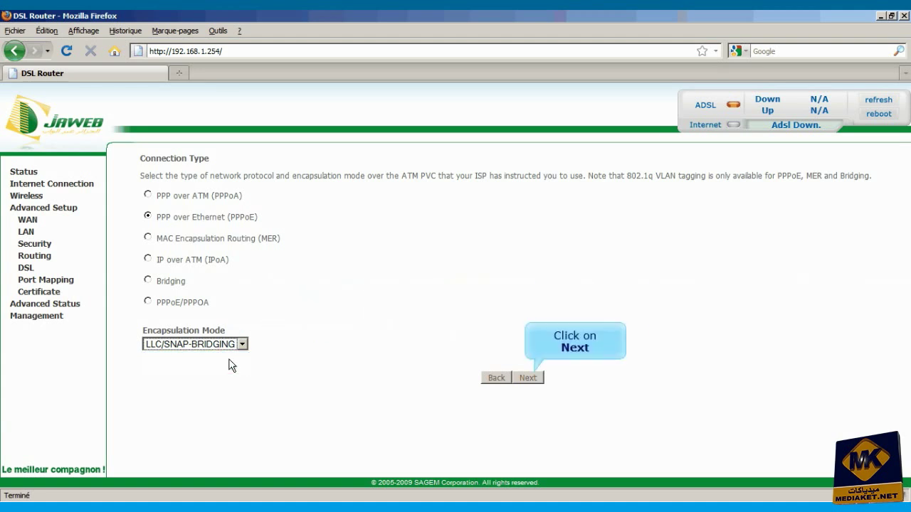
pyautogui.click(523, 378)
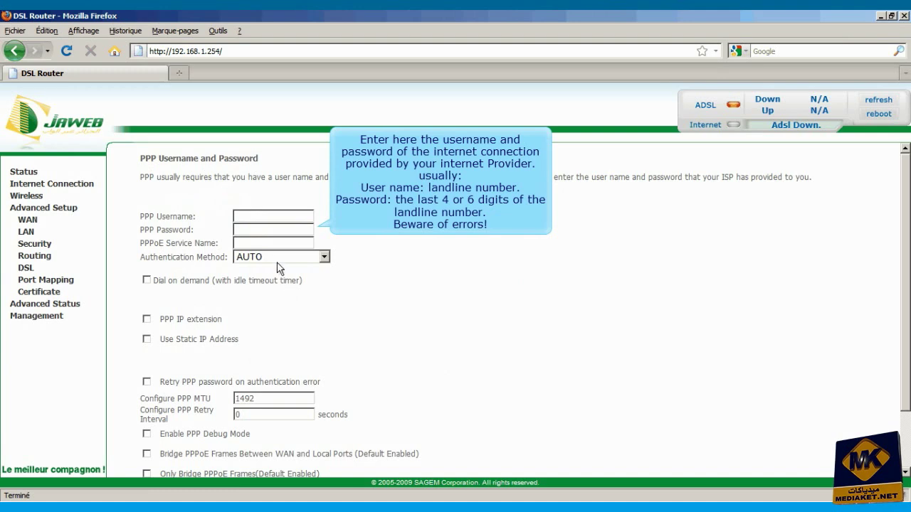
# Enter the ISP-supplied PPP username and password, leaving authentication on AUTO
pyautogui.click(272, 217)
pyautogui.click(286, 230)
pyautogui.scroll(-2, 286, 230)
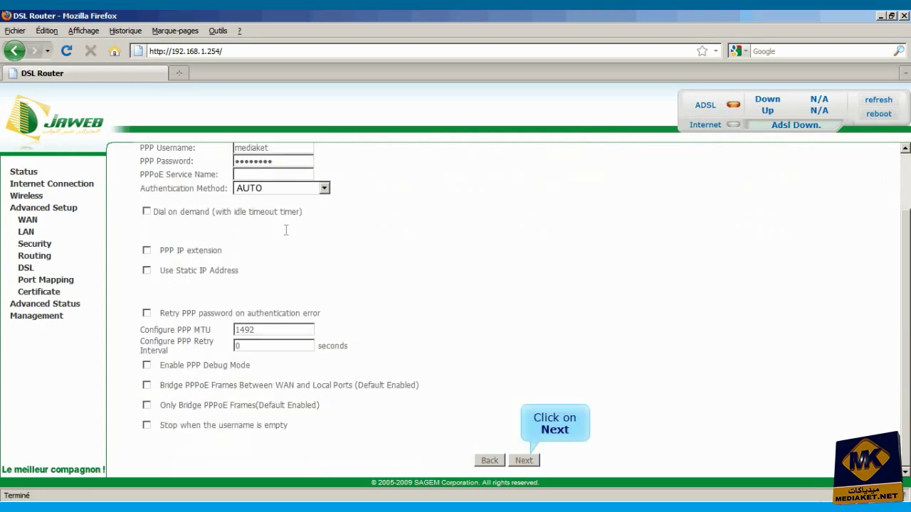
# Enable NAT and Firewall, then save the PPPoE 0/38 connection and reboot the router
pyautogui.click(528, 460)
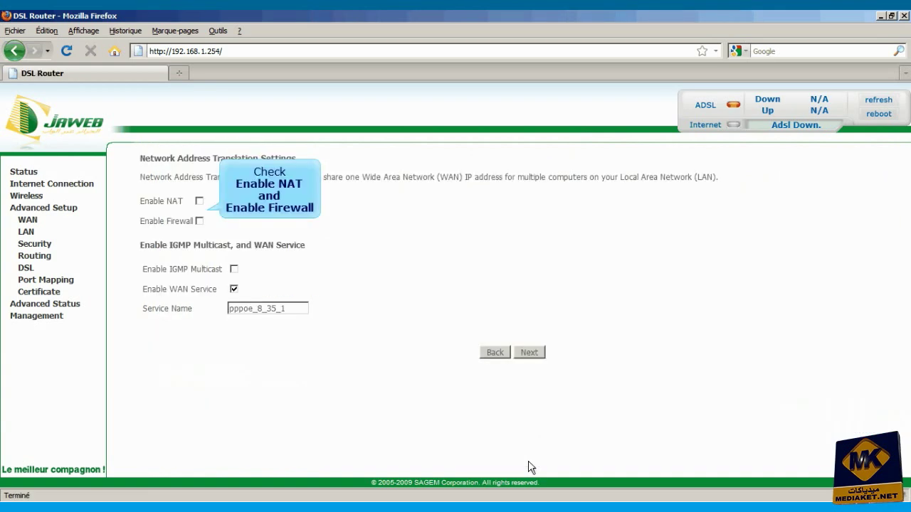
pyautogui.click(200, 203)
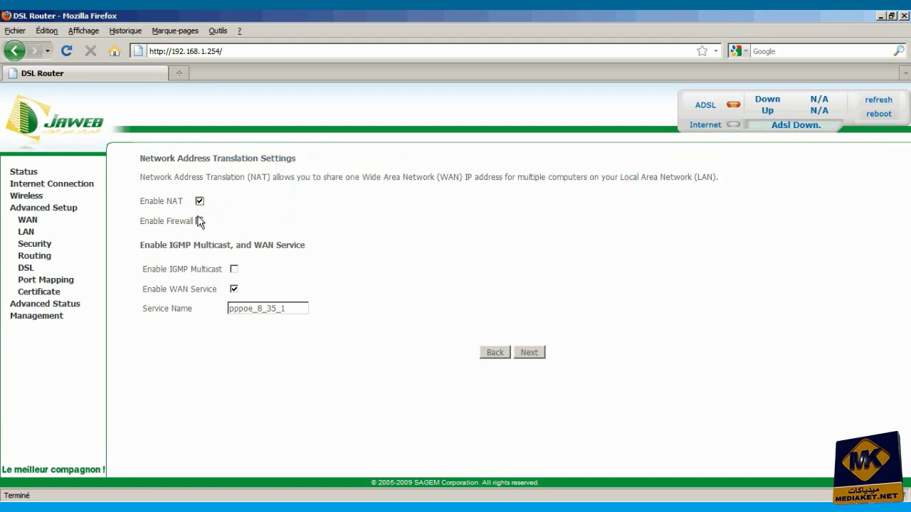
pyautogui.click(200, 222)
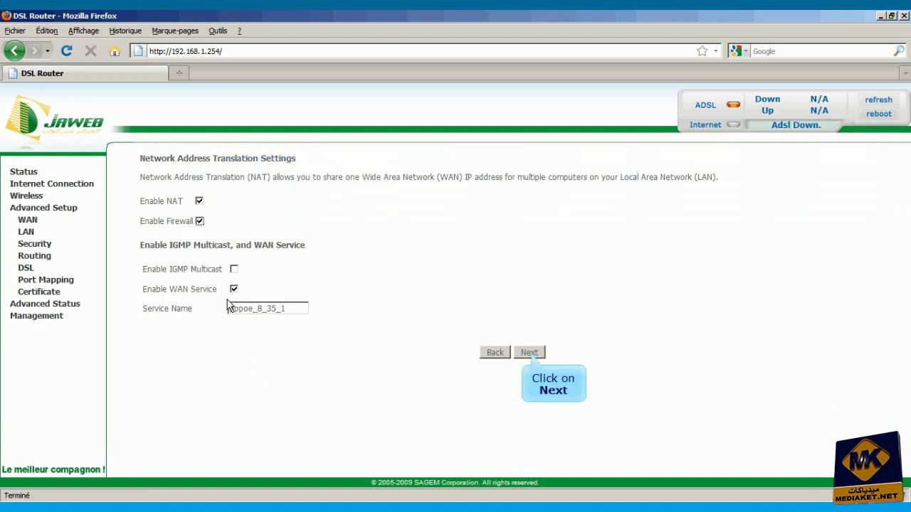
pyautogui.click(528, 353)
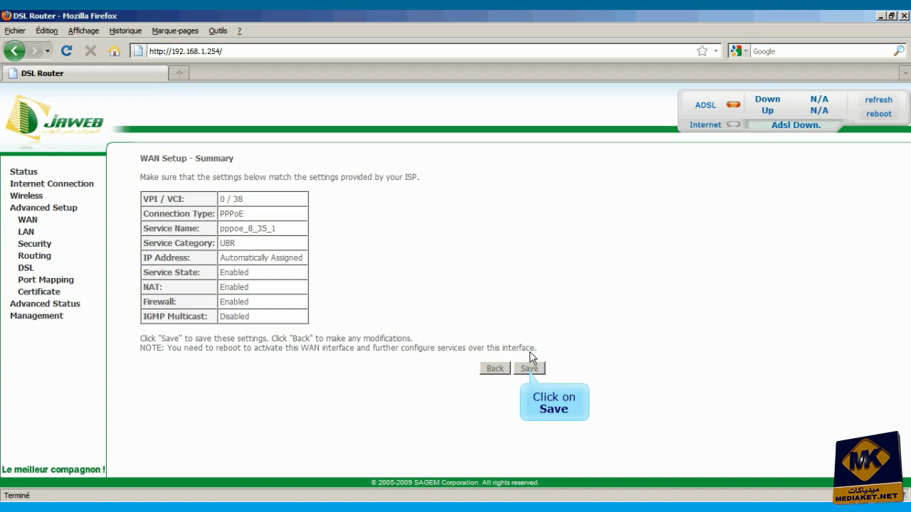
pyautogui.click(530, 368)
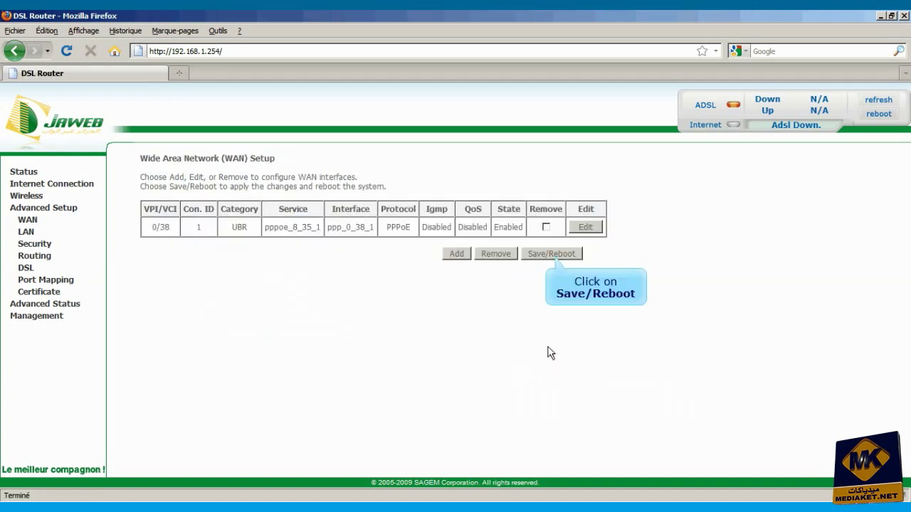
pyautogui.click(555, 255)
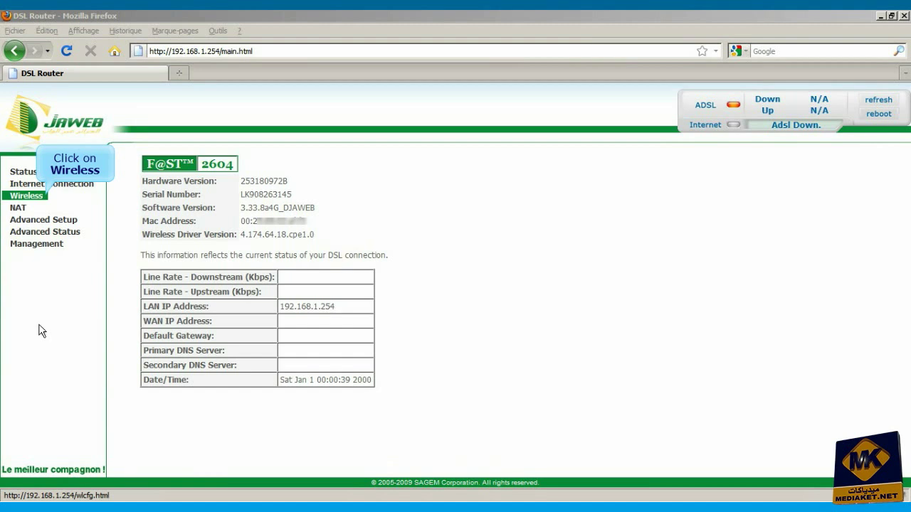
# On the Wireless Basic page, change the SSID to mediaket_wl
pyautogui.click(27, 197)
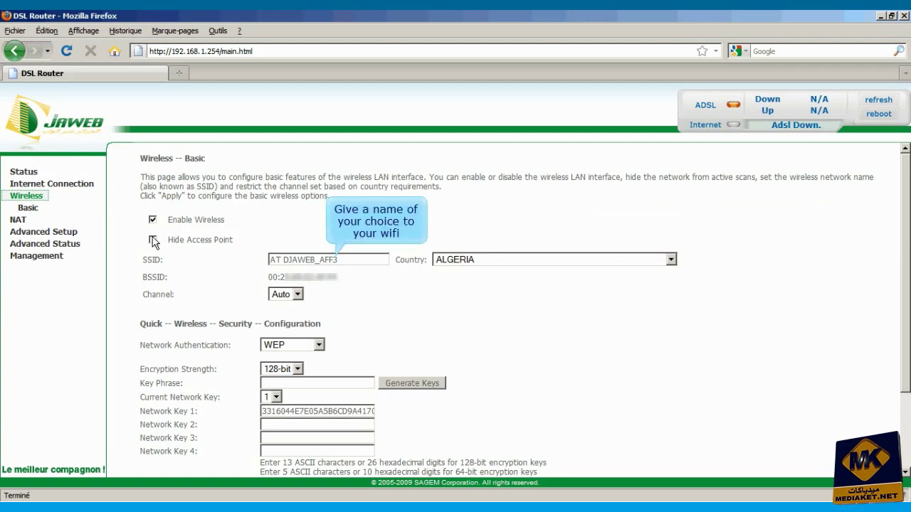
pyautogui.tripleClick(349, 260)
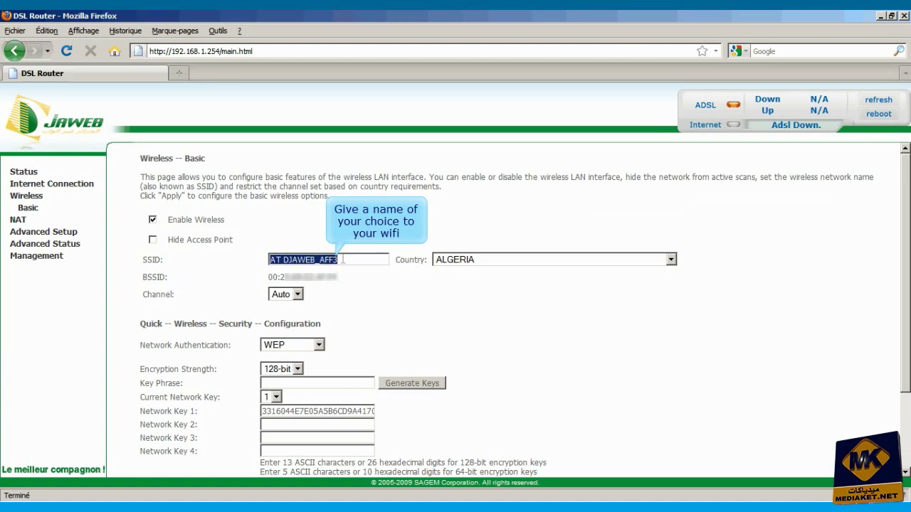
pyautogui.write('mediaket_wl')
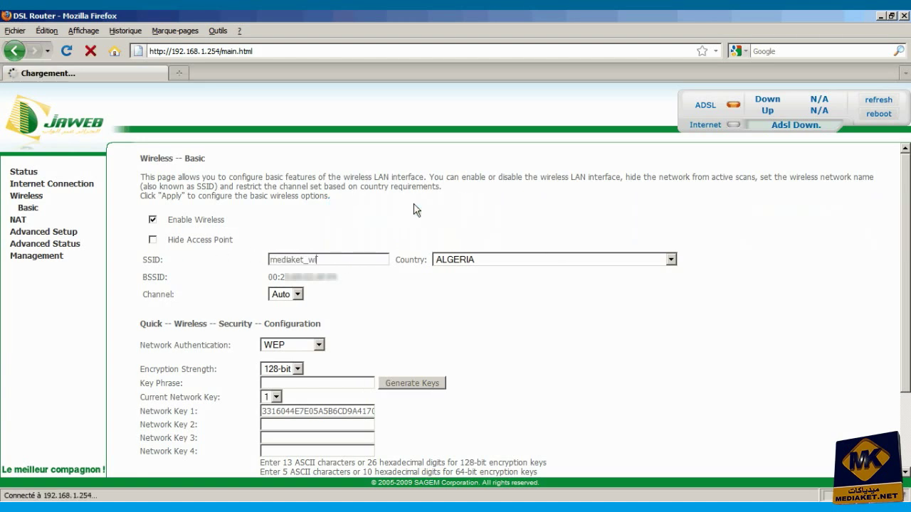
pyautogui.scroll(-3, 417, 209)
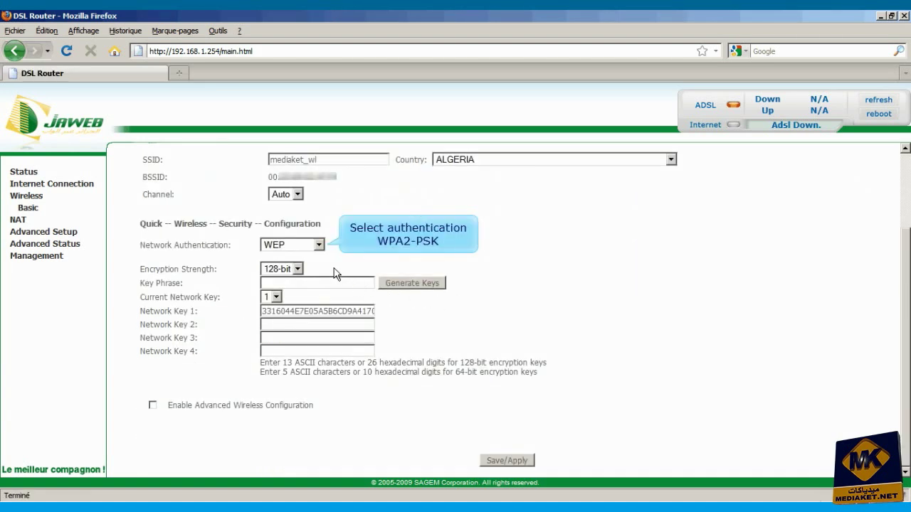
# Switch the Wi‑Fi network authentication to WPA-PSK and enter a strong pre-shared key
pyautogui.click(320, 245)
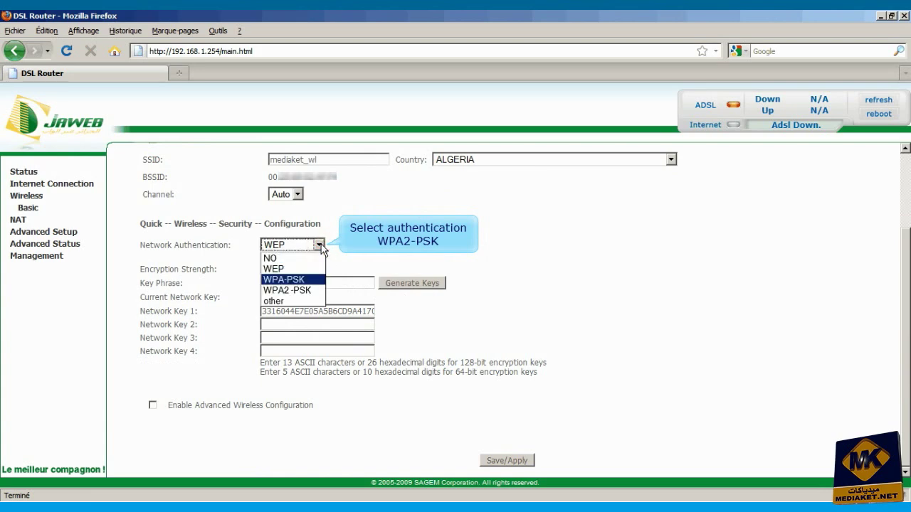
pyautogui.click(306, 280)
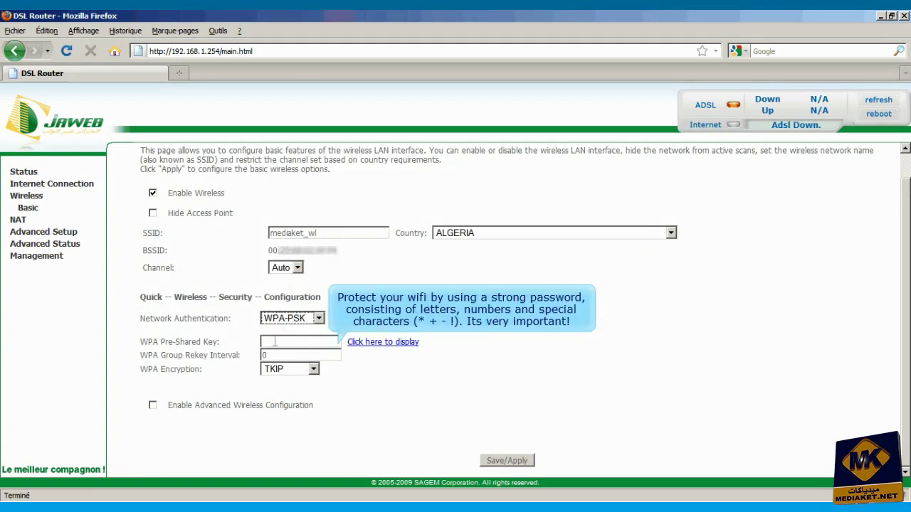
pyautogui.click(275, 341)
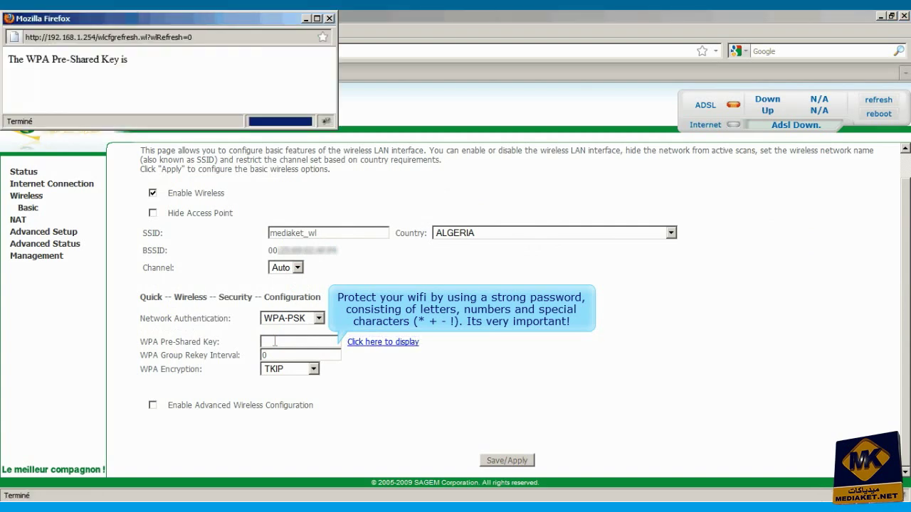
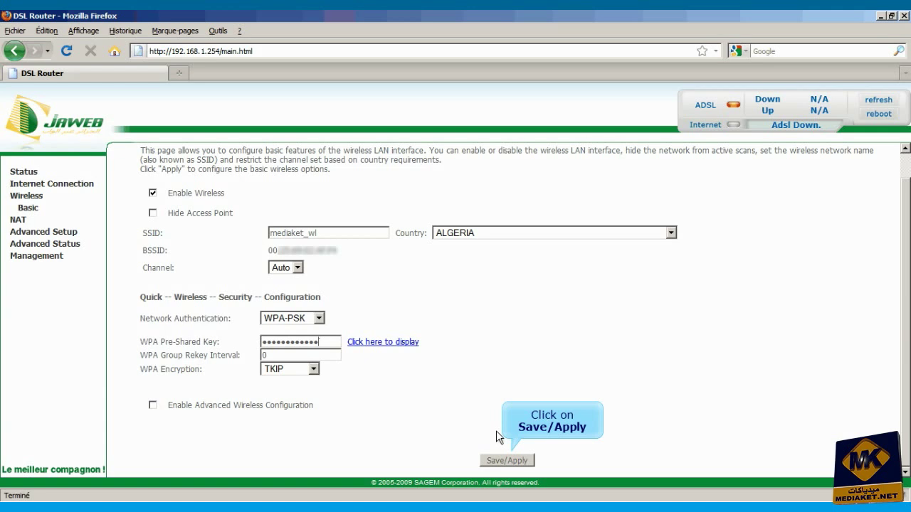
# Save and apply the Wireless Basic settings with the WPA-PSK security
pyautogui.click(505, 459)
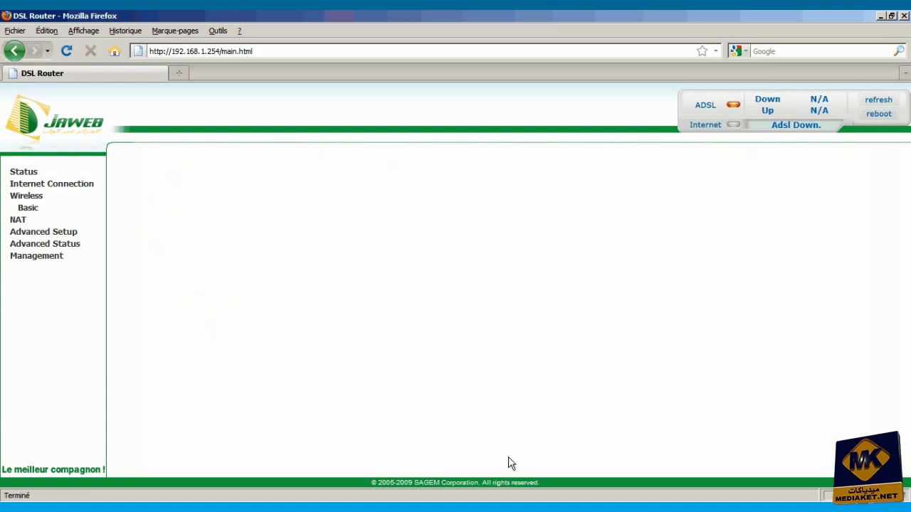